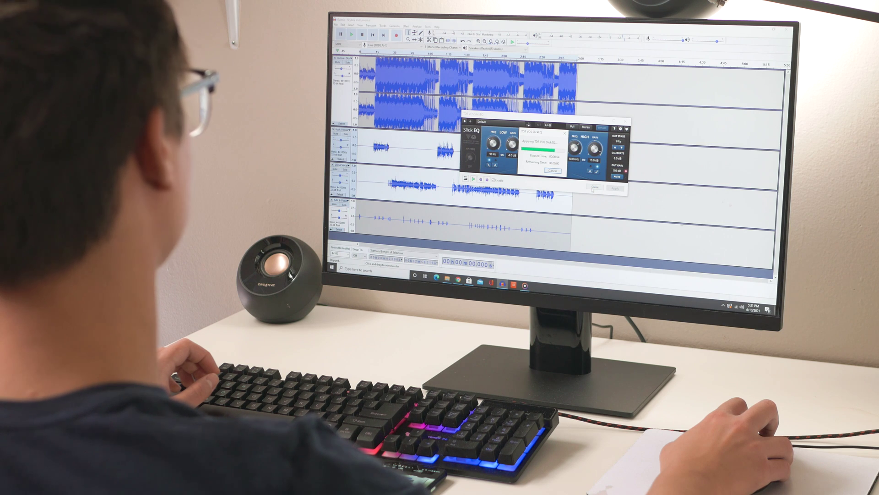
# Apply the TDR VOS SlickEQ effect to the vocal track
pyautogui.click(594, 188)
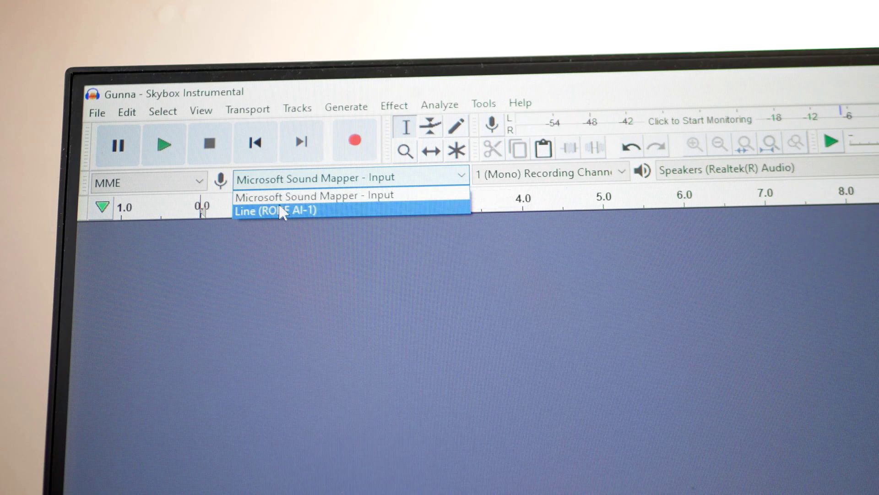
# Set the recording input to Line (RODE AI-1) and import Gunna - Skybox Instrumental.mp3 as a stereo track
pyautogui.click(273, 210)
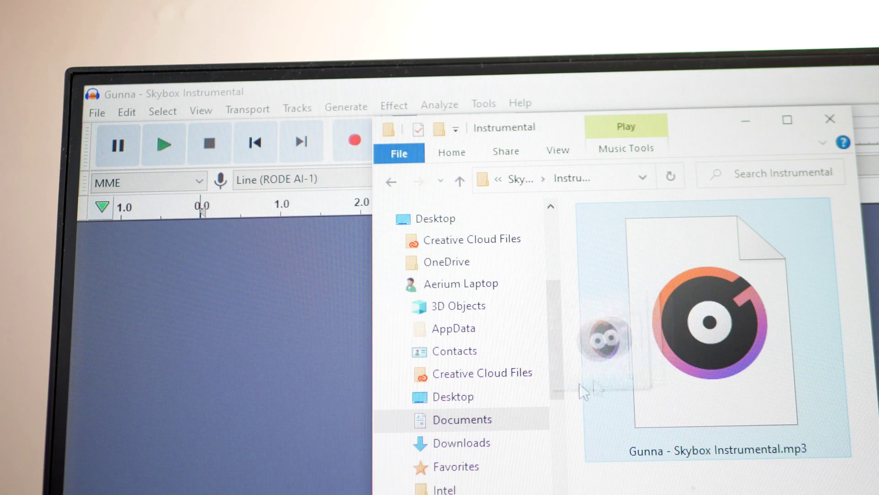
pyautogui.moveTo(580, 384); pyautogui.dragTo(279, 399)
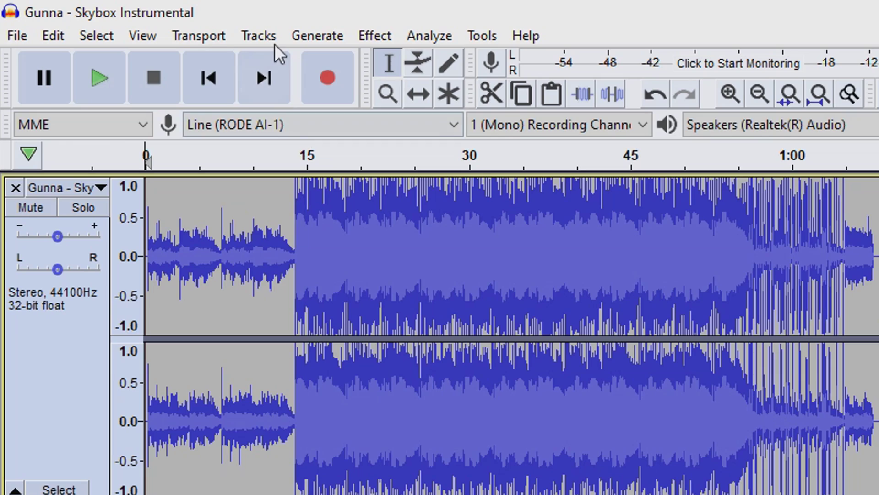
# Add a new mono track under the instrumental for recording vocals
pyautogui.click(272, 37)
pyautogui.moveTo(284, 59)
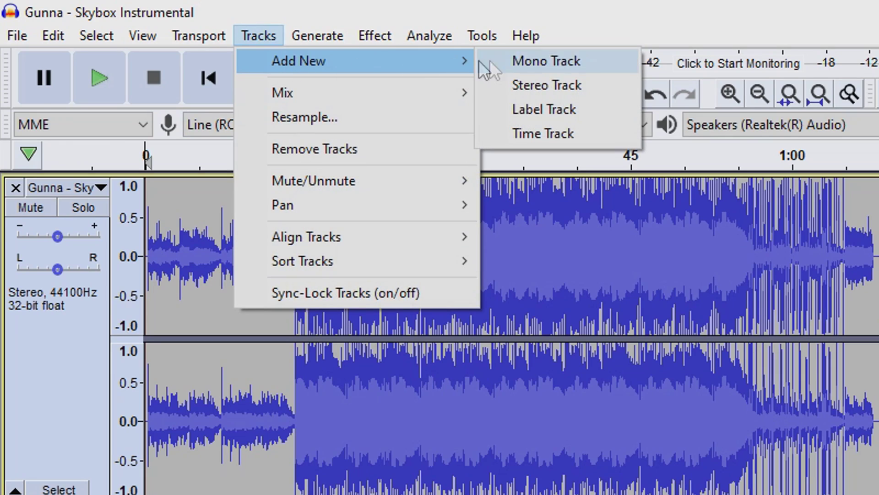
pyautogui.click(598, 58)
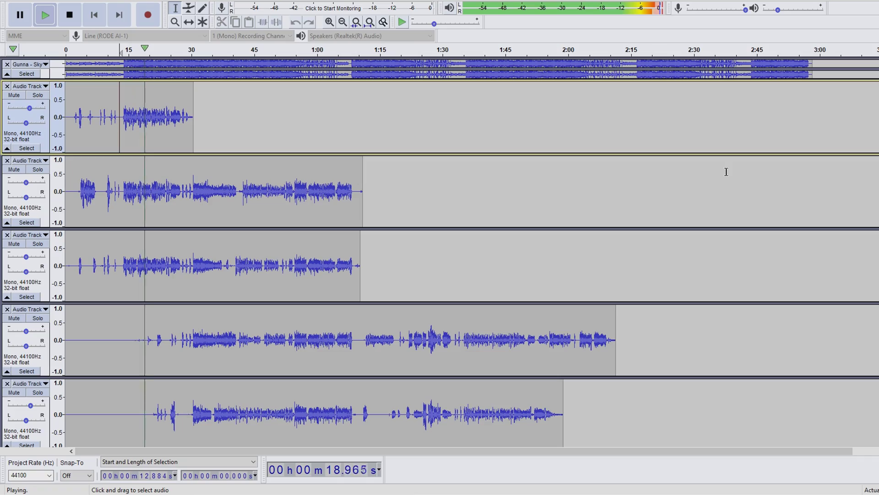
# Silence the stray sound in the quiet stretch before the first vocal phrase, around 7–14 s
pyautogui.scroll(-12, 726, 171)
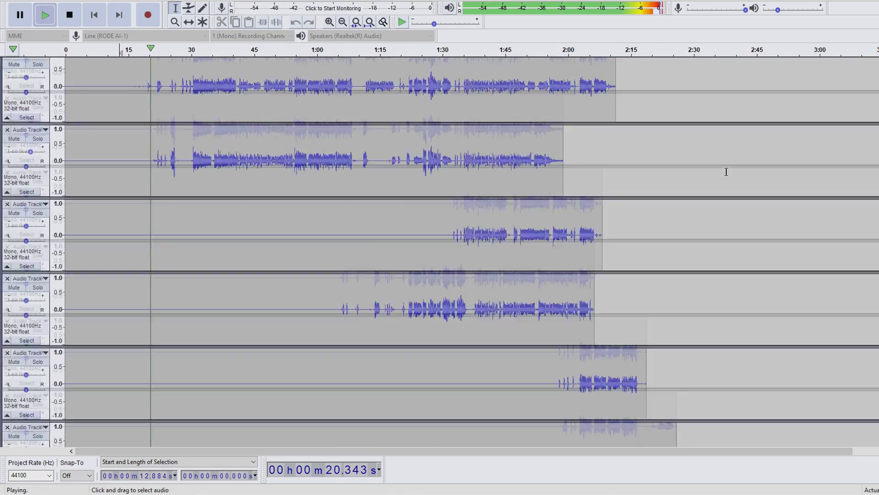
pyautogui.scroll(-5, 726, 172)
pyautogui.scroll(-4, 726, 172)
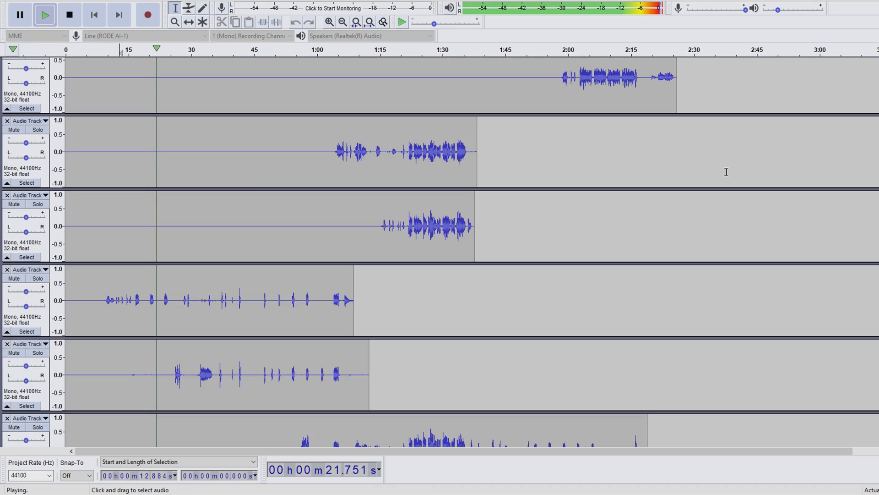
pyautogui.scroll(-5, 726, 171)
pyautogui.scroll(-15, 726, 172)
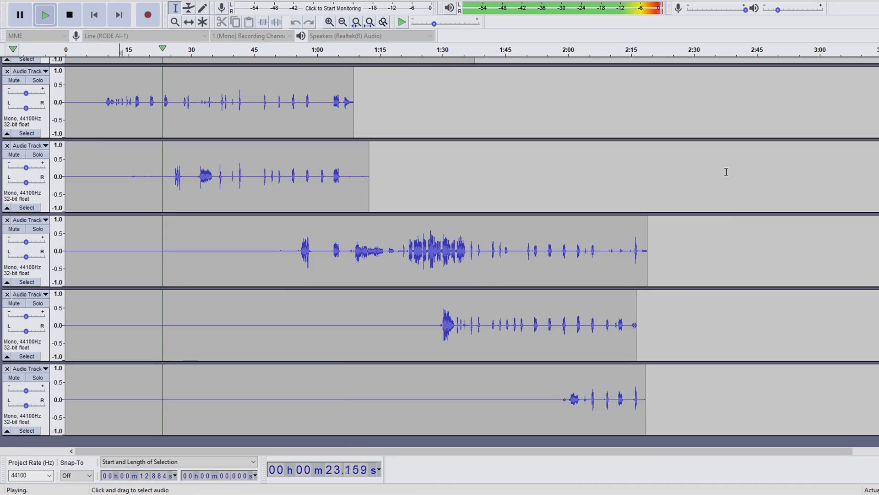
pyautogui.scroll(20, 726, 172)
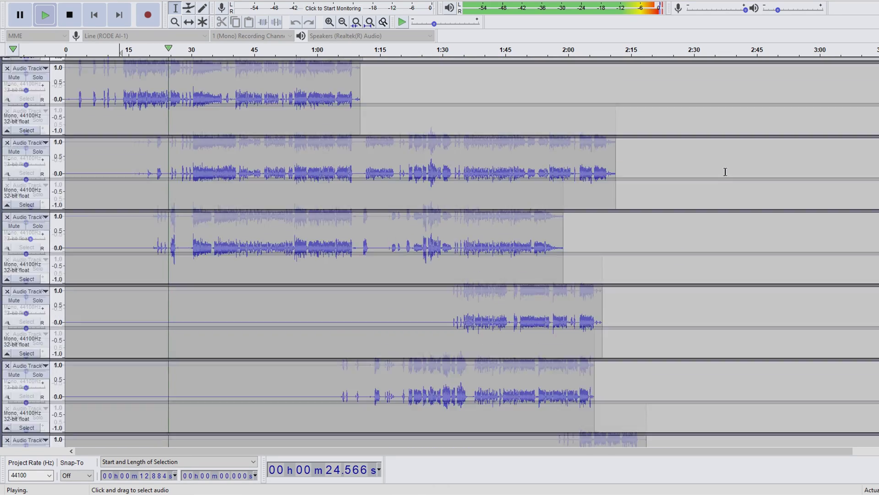
pyautogui.hotkey('ctrl', '1')
pyautogui.hotkey('ctrl', '1')
pyautogui.moveTo(297, 119); pyautogui.dragTo(269, 123)
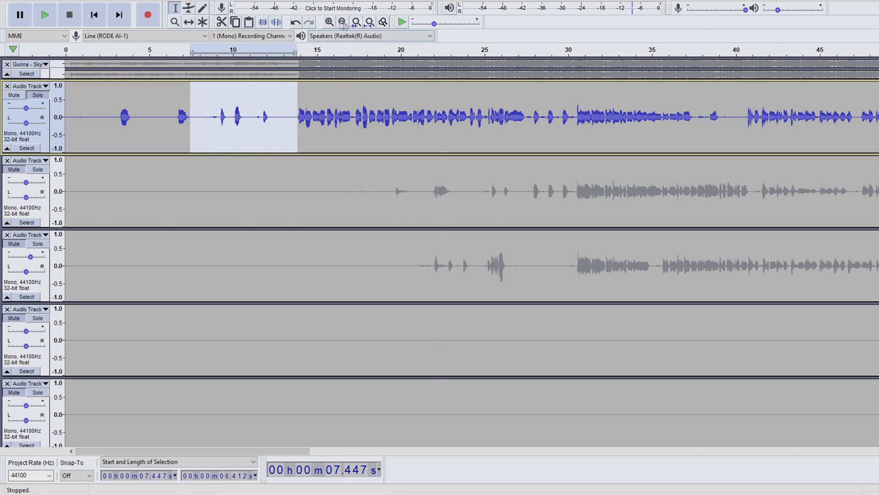
pyautogui.hotkey('ctrl', '1')
pyautogui.hotkey('ctrl', '1')
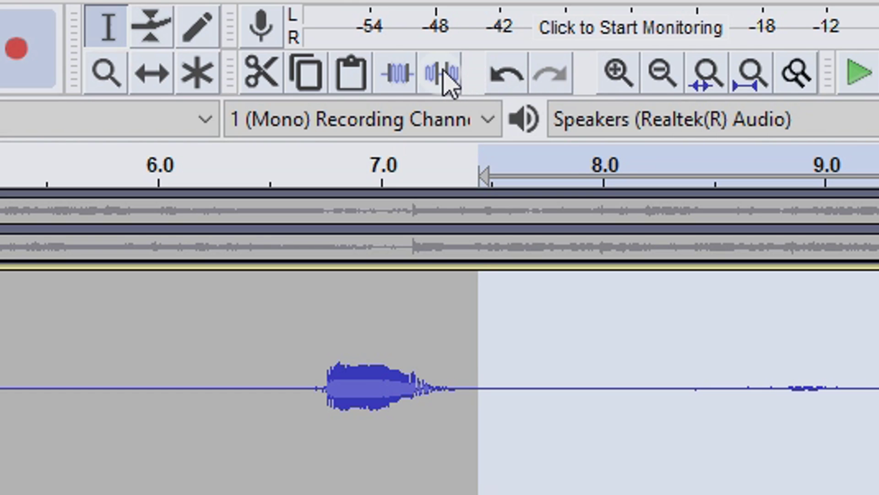
pyautogui.click(447, 82)
# Zoom back out and select a section of the first vocal take near 30 s
pyautogui.click(654, 83)
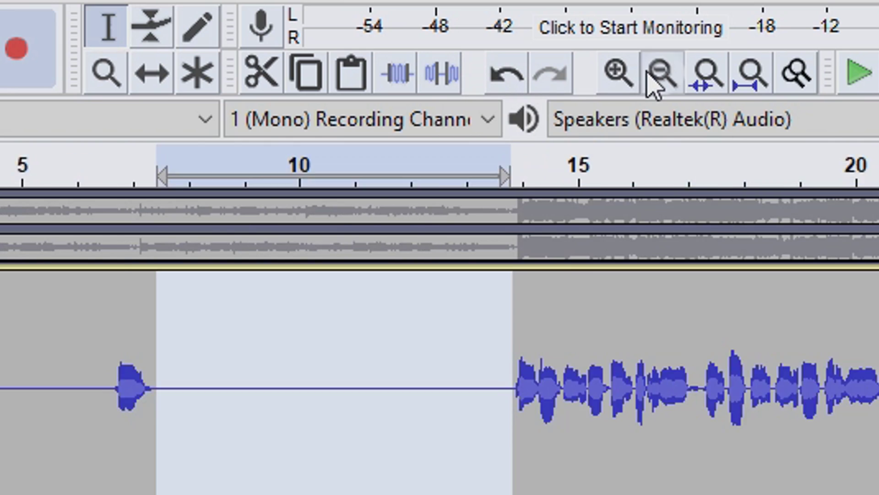
pyautogui.click(645, 87)
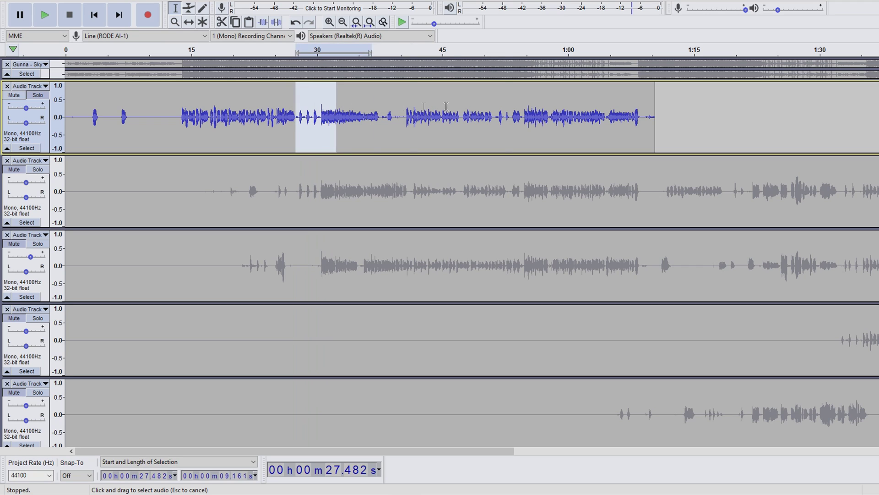
pyautogui.moveTo(446, 107); pyautogui.dragTo(606, 128)
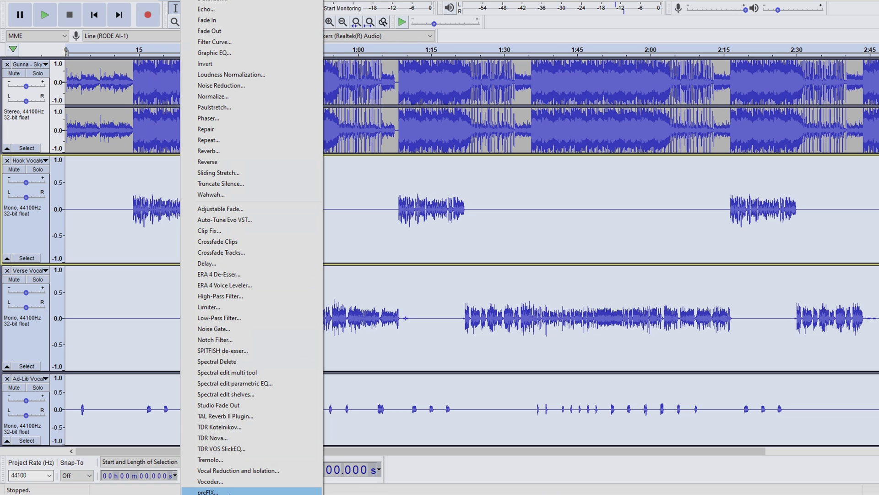
# Run preFIX on the selected Hook, Verse and Ad-Lib vocal tracks
pyautogui.click(416, 359)
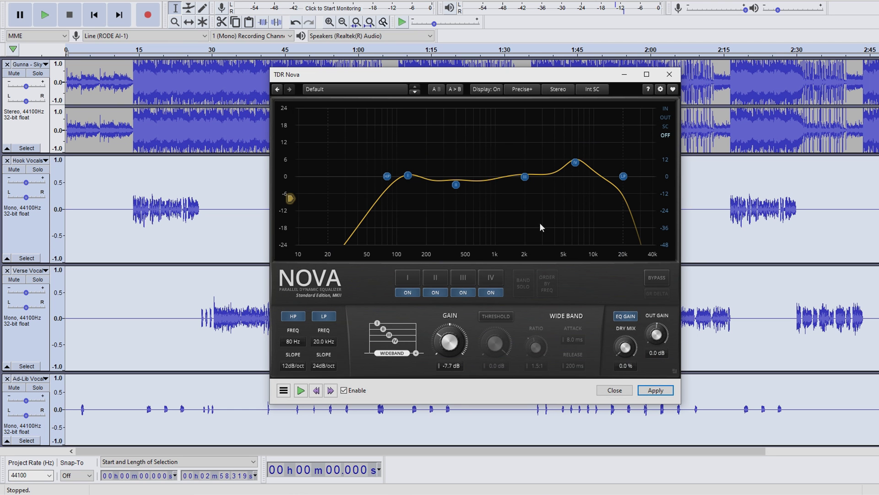
# Apply TDR Nova to the vocals with an 80 Hz high-pass
pyautogui.click(656, 390)
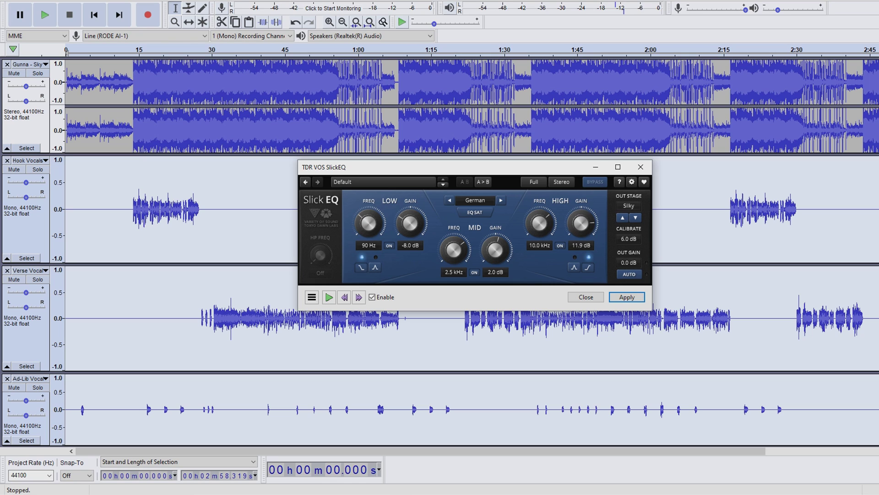
# Apply SlickEQ with LOW gain at -8.0 dB and HIGH gain at 15.0 dB
pyautogui.click(631, 299)
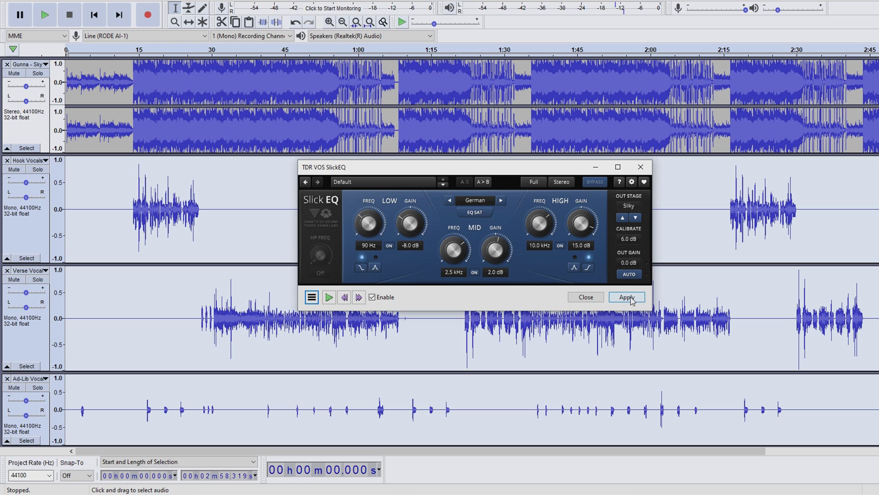
# De-ess the vocals in SPITFISH, raising sensitivity slightly and easing depth back a little
pyautogui.click(584, 298)
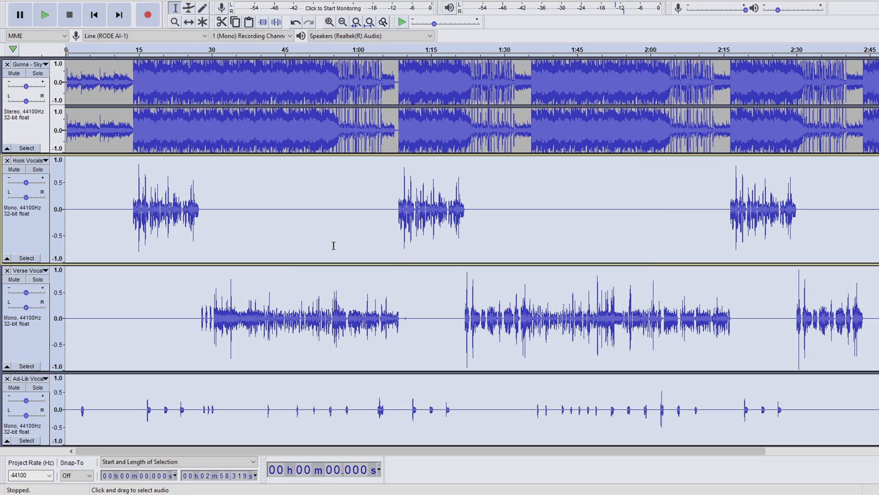
pyautogui.click(184, 1)
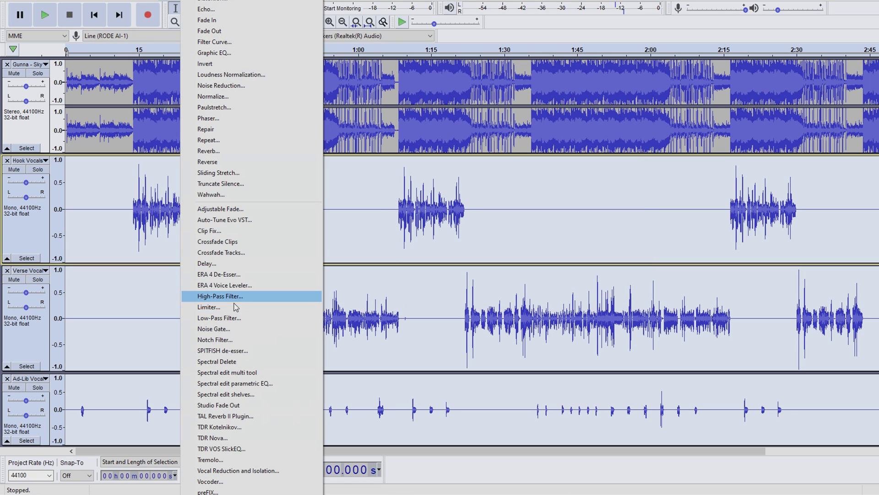
pyautogui.click(238, 351)
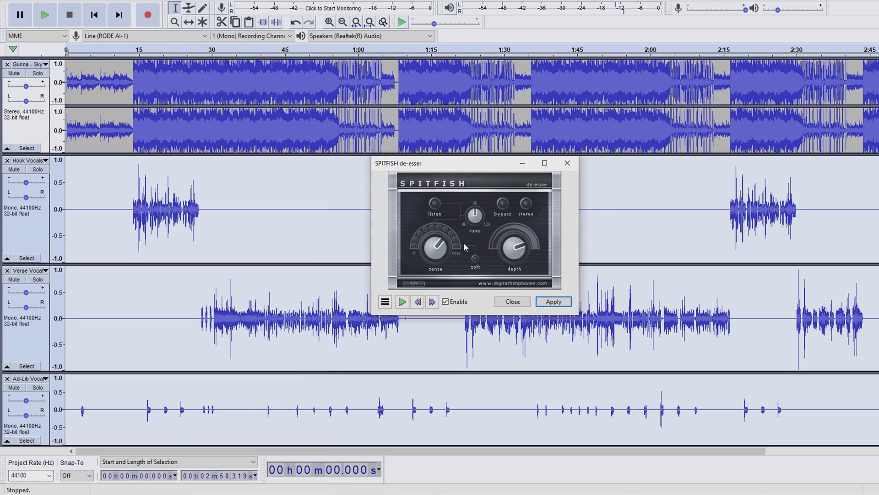
pyautogui.moveTo(445, 244); pyautogui.dragTo(446, 240)
pyautogui.moveTo(527, 243); pyautogui.dragTo(525, 247)
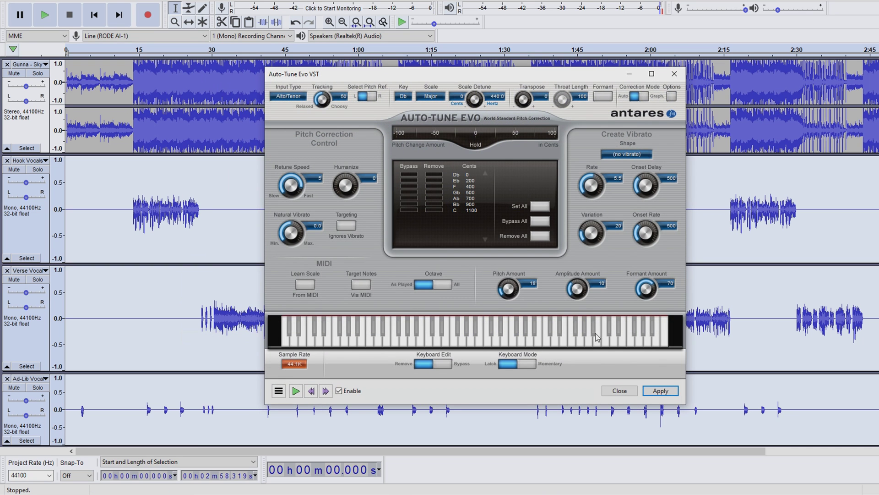
# Apply Auto-Tune Evo in Db Major to the vocals, then close the plugin
pyautogui.click(660, 391)
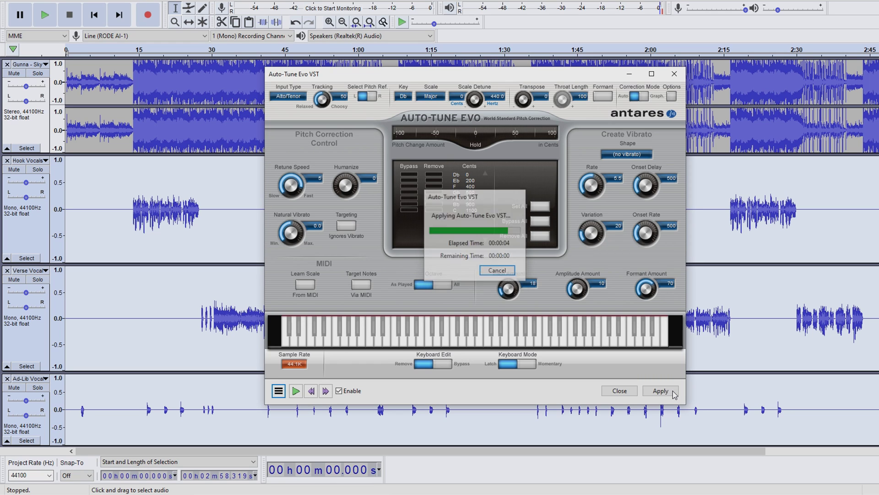
pyautogui.click(632, 390)
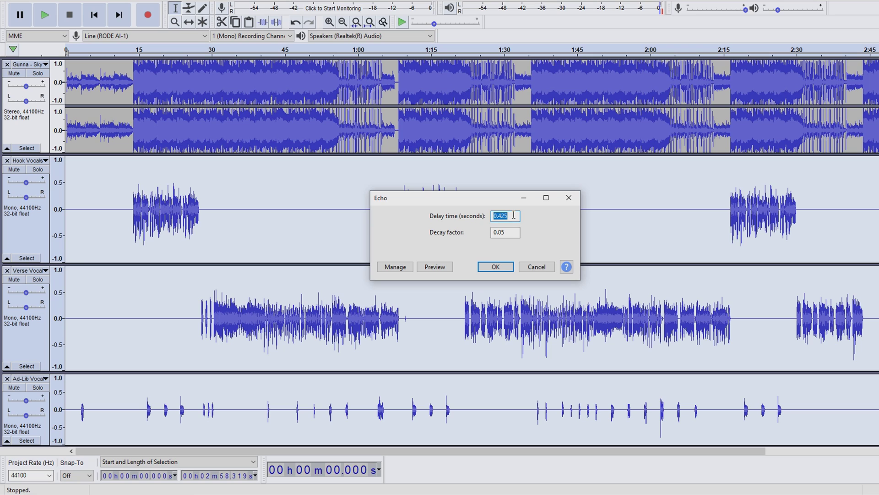
# Apply Echo to Hook Vocals with a 0.425 s delay and 0.05 decay factor
pyautogui.moveTo(516, 233); pyautogui.dragTo(466, 242)
pyautogui.click(488, 265)
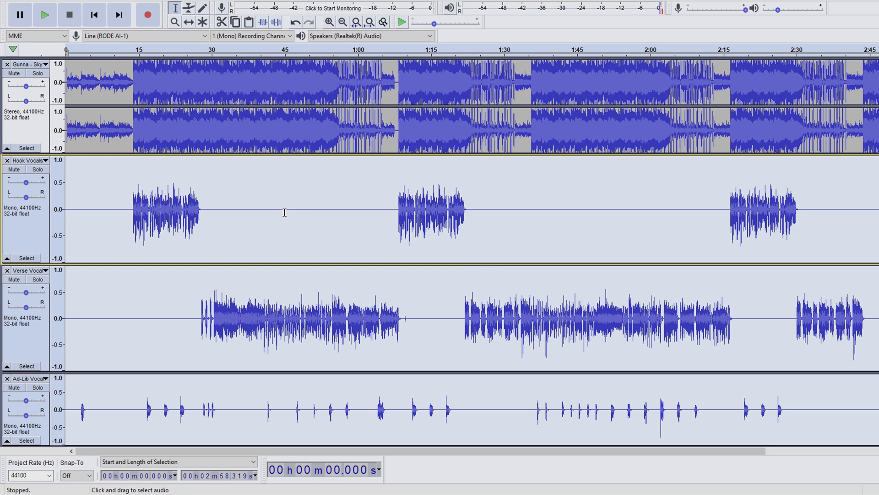
# Pull the Gunna - Sky instrumental's gain slider down to -3.0 dB
pyautogui.click(285, 212)
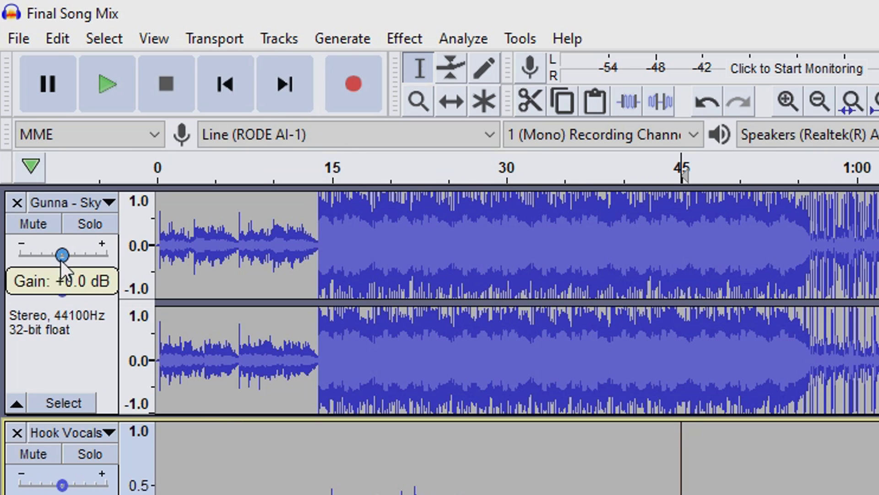
pyautogui.moveTo(58, 268)
pyautogui.mouseDown()
pyautogui.moveTo(53, 288)
pyautogui.moveTo(91, 286)
pyautogui.moveTo(47, 274)
pyautogui.mouseUp()
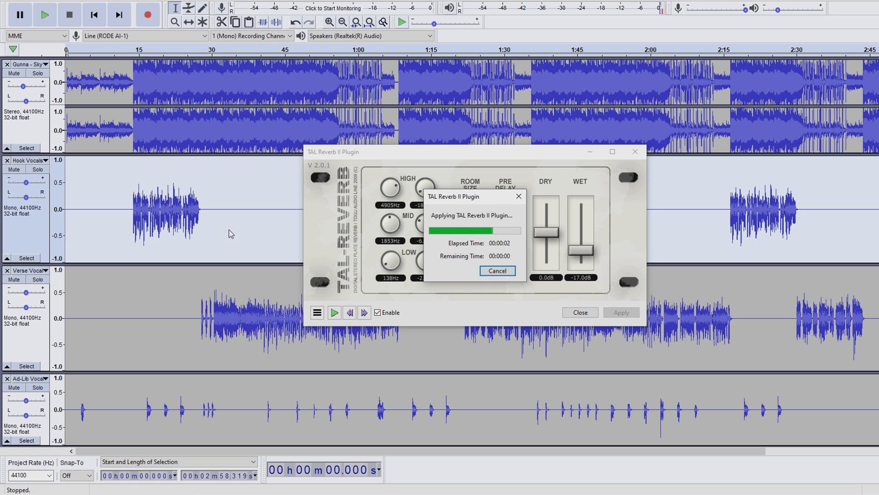
# Select the entire Verse Vocal track and bring up the TAL Reverb II effect
pyautogui.click(26, 366)
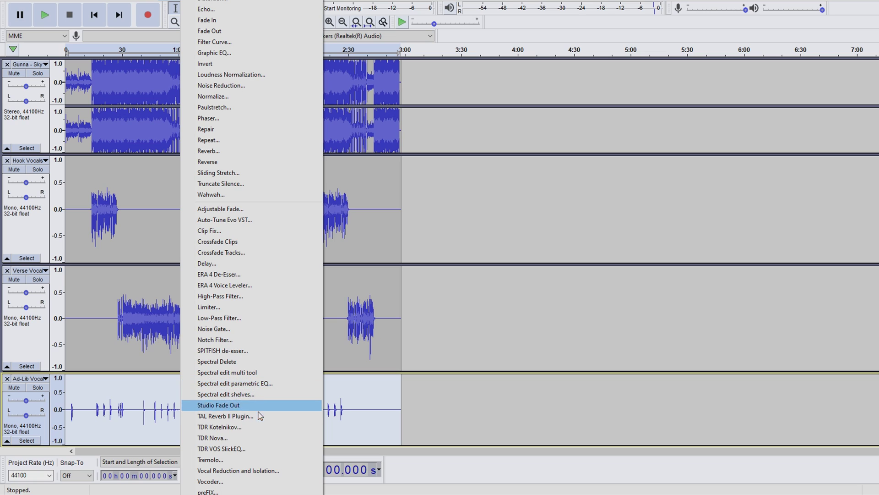
pyautogui.click(211, 419)
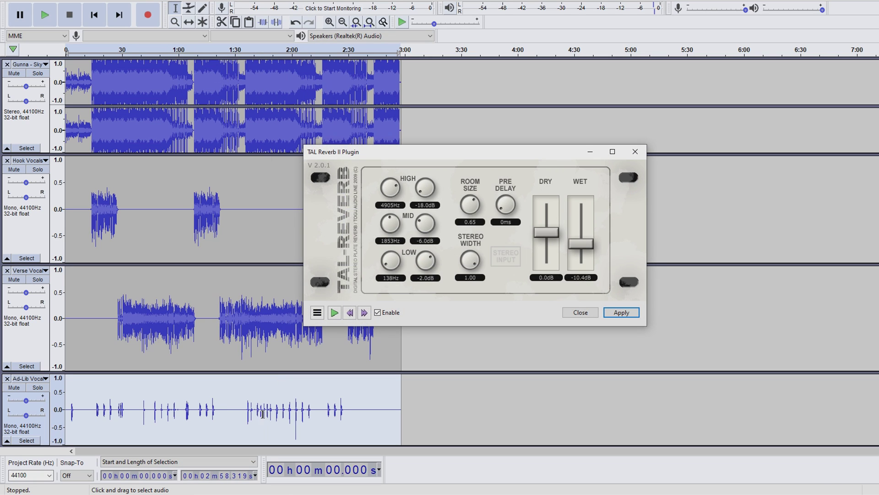
# Apply TAL Reverb II at -10.4 dB wet to the ad-libs, then drop Ad-Lib Vocal gain to -4.0 dB
pyautogui.click(621, 315)
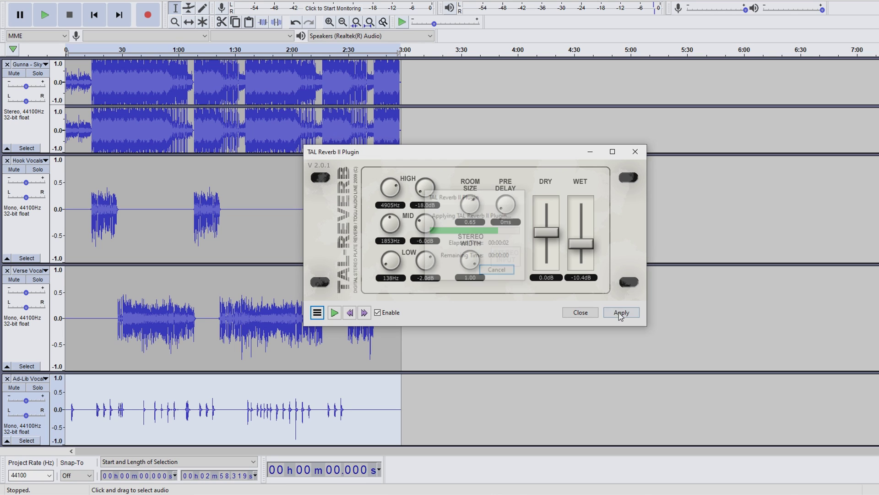
pyautogui.click(580, 312)
pyautogui.moveTo(28, 400); pyautogui.dragTo(26, 402)
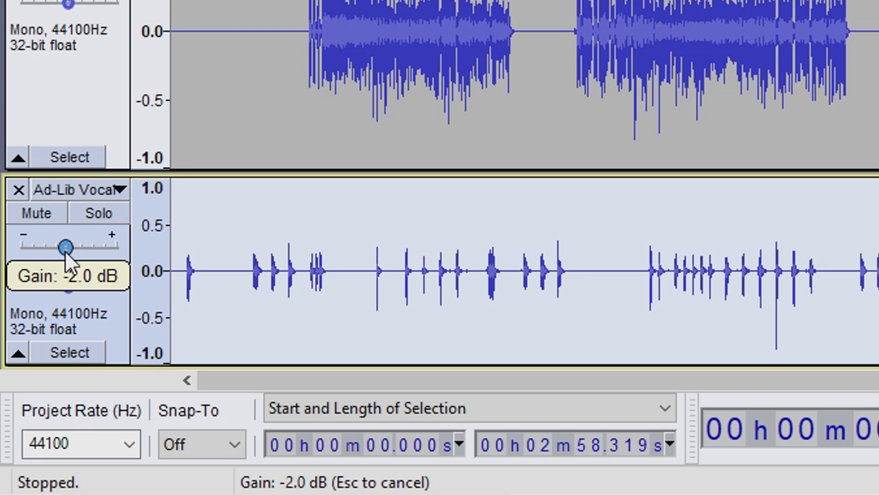
pyautogui.moveTo(65, 251); pyautogui.dragTo(60, 225)
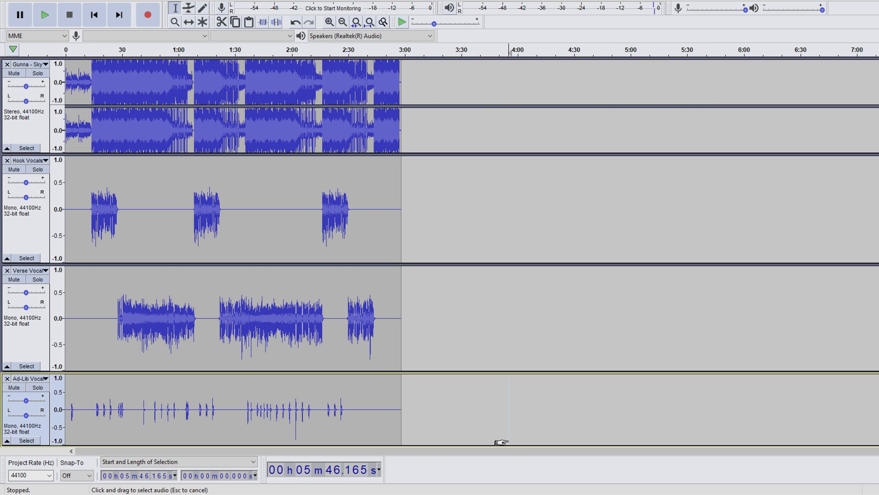
pyautogui.click(508, 403)
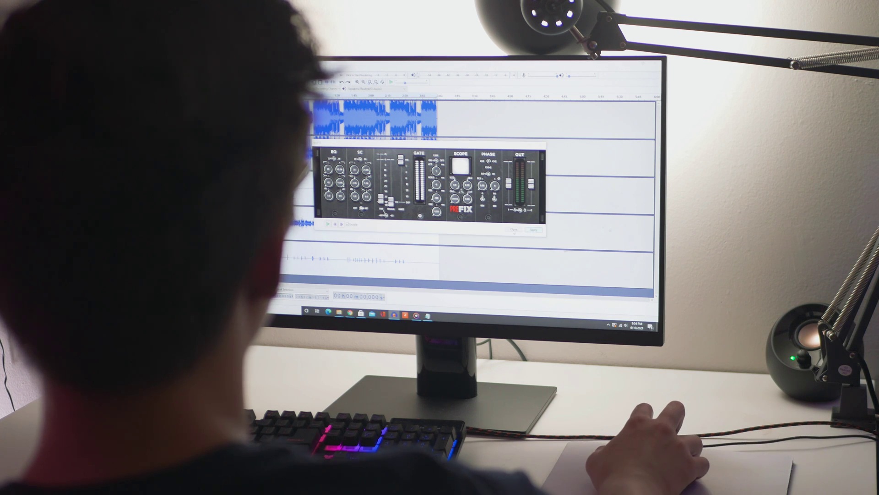
# Apply preFIX, then open TDR Nova's Import dialog listing saved XML presets like PreFix.xml
pyautogui.click(534, 229)
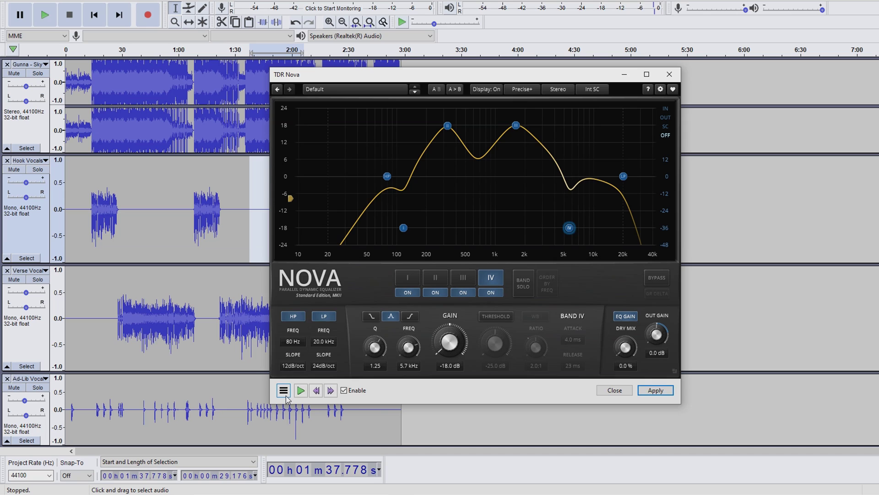
pyautogui.click(280, 290)
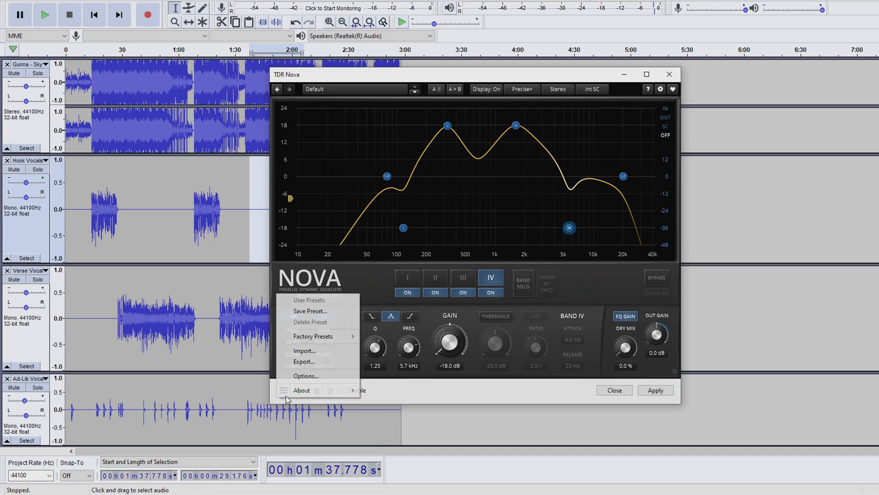
pyautogui.click(303, 350)
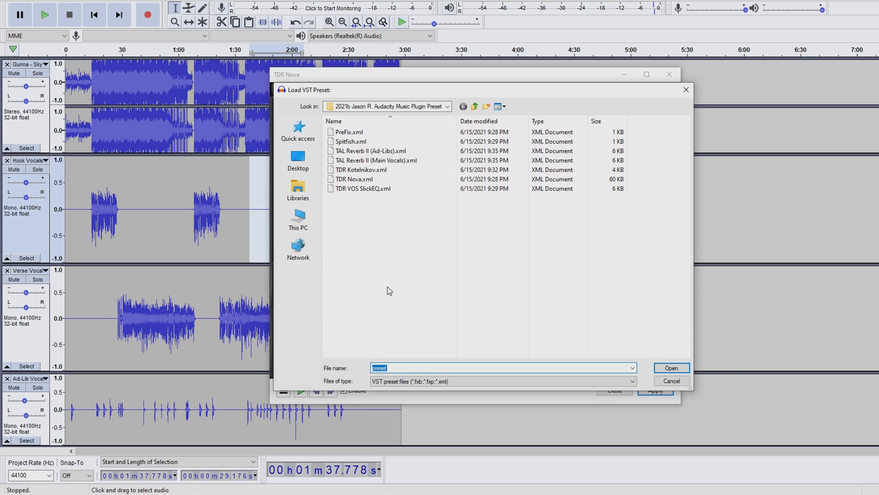